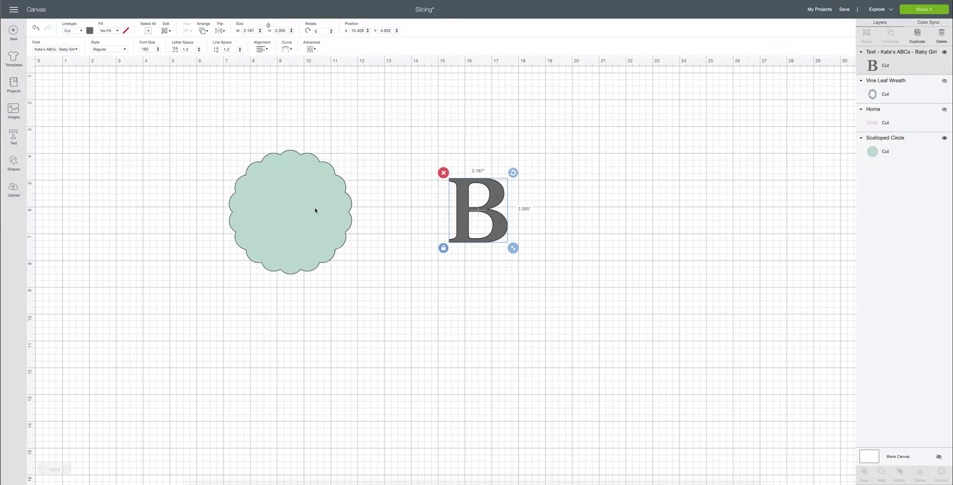
# Step: Shift the scalloped circle right, centre the letter B on it, and select both shapes
pyautogui.moveTo(315, 211); pyautogui.dragTo(365, 213)
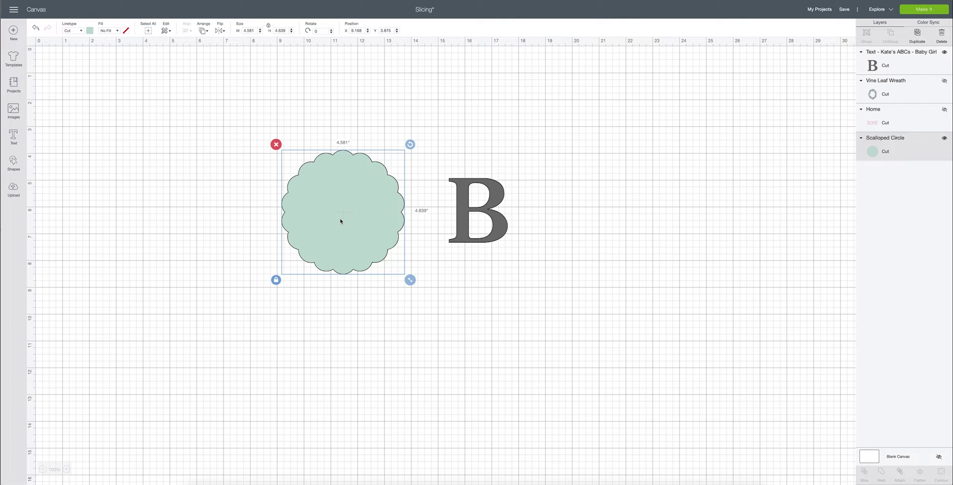
pyautogui.click(452, 260)
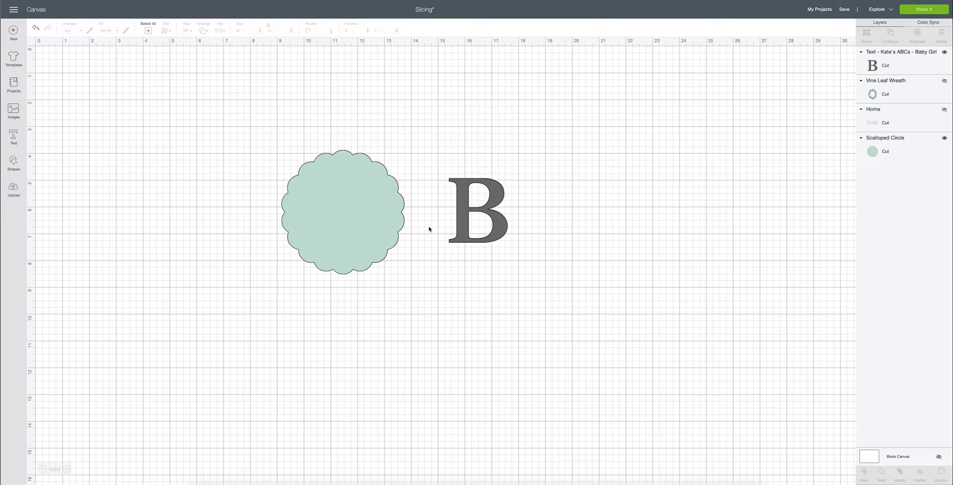
pyautogui.moveTo(487, 212); pyautogui.dragTo(355, 214)
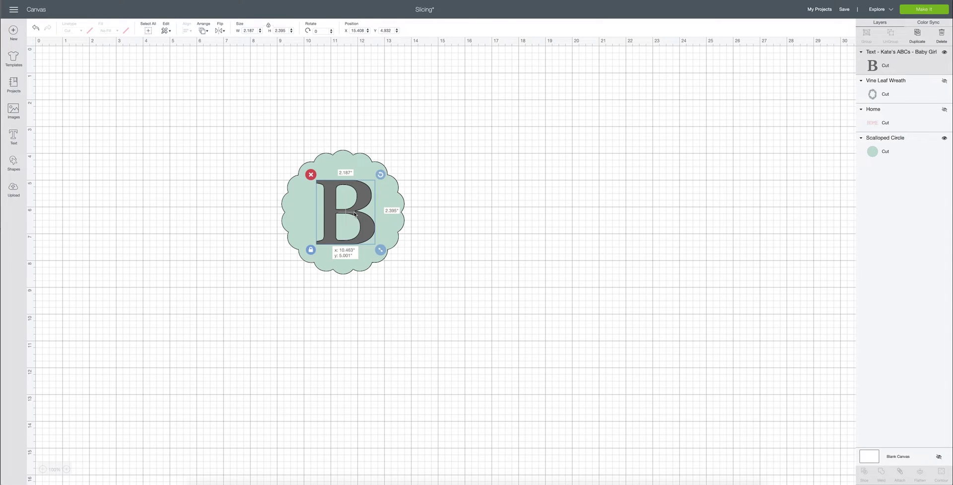
pyautogui.click(415, 198)
pyautogui.moveTo(236, 106); pyautogui.dragTo(422, 303)
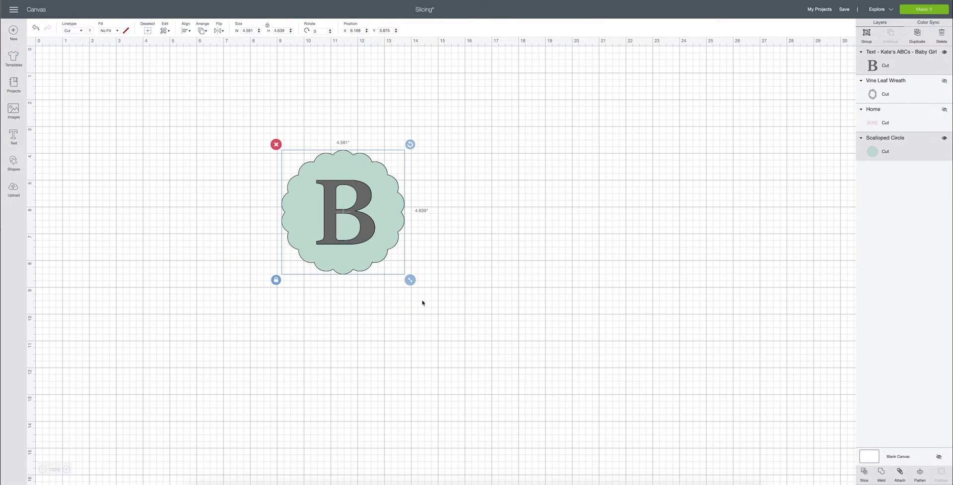
pyautogui.click(291, 108)
pyautogui.moveTo(258, 98); pyautogui.dragTo(453, 343)
pyautogui.click(429, 226)
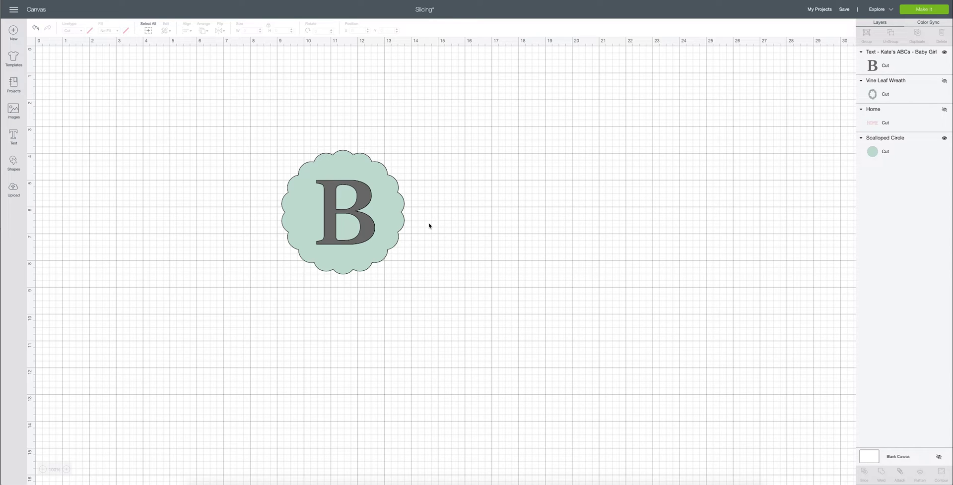
pyautogui.click(364, 201)
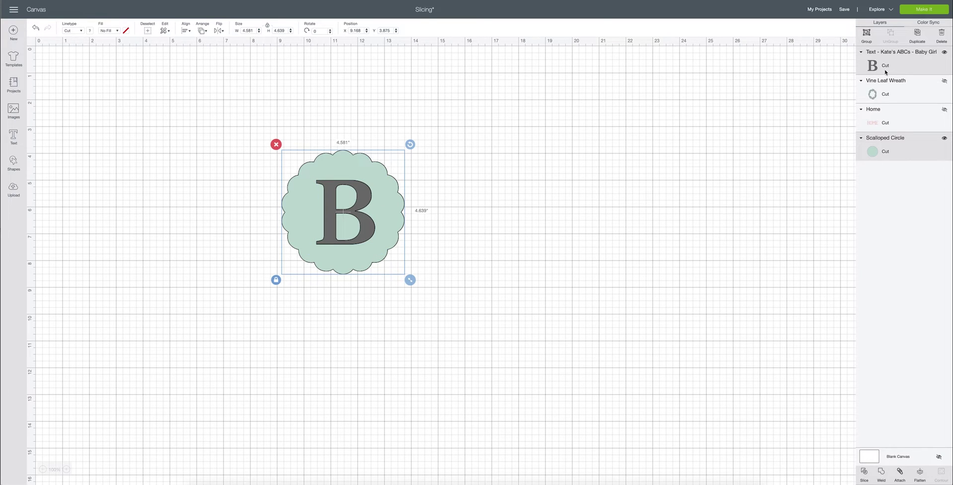
pyautogui.click(457, 220)
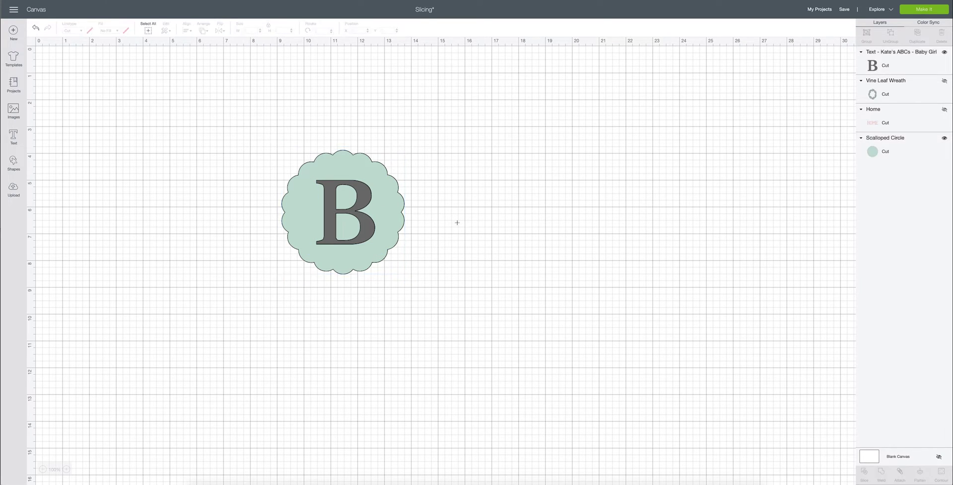
pyautogui.click(897, 62)
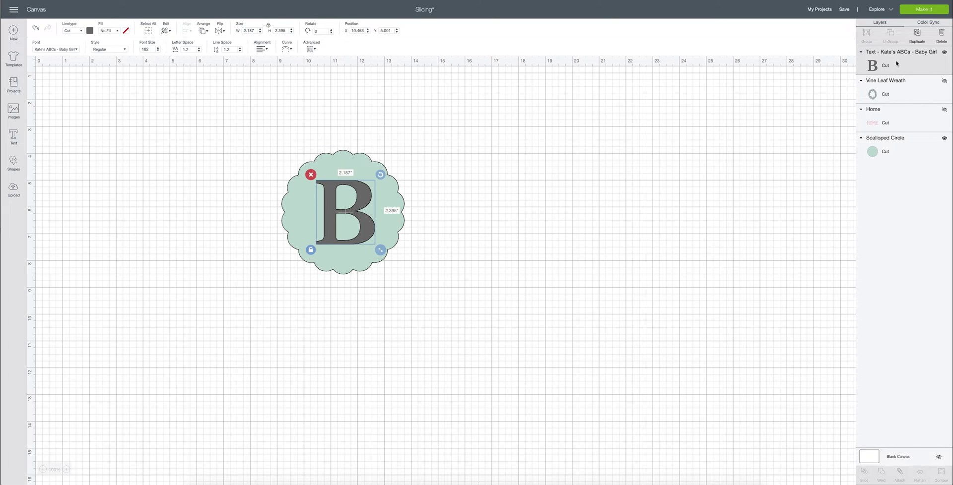
pyautogui.keyDown('shift'); pyautogui.click(892, 154); pyautogui.keyUp('shift')
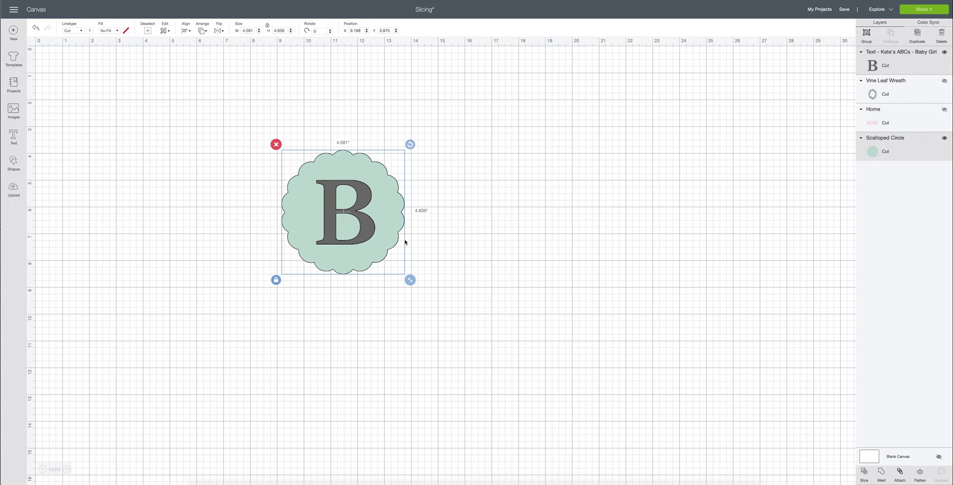
pyautogui.click(435, 225)
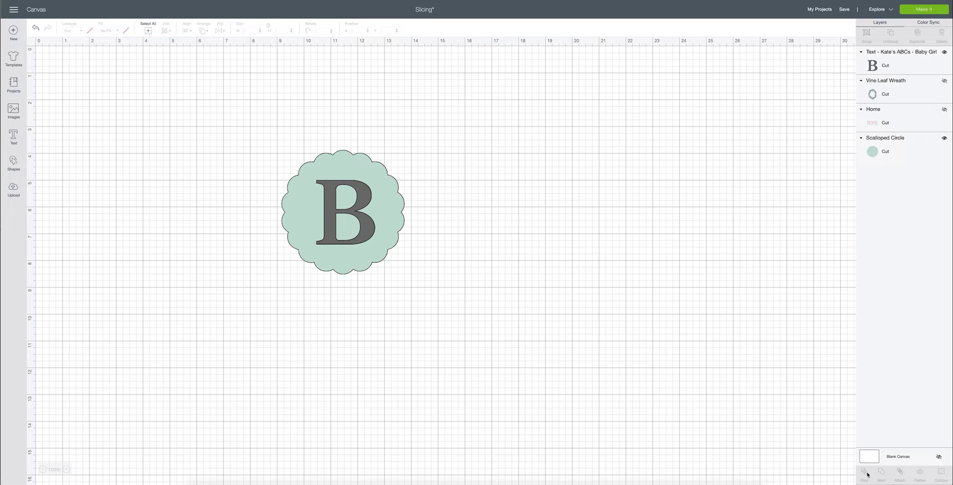
pyautogui.click(328, 199)
pyautogui.keyDown('shift'); pyautogui.click(389, 199); pyautogui.keyUp('shift')
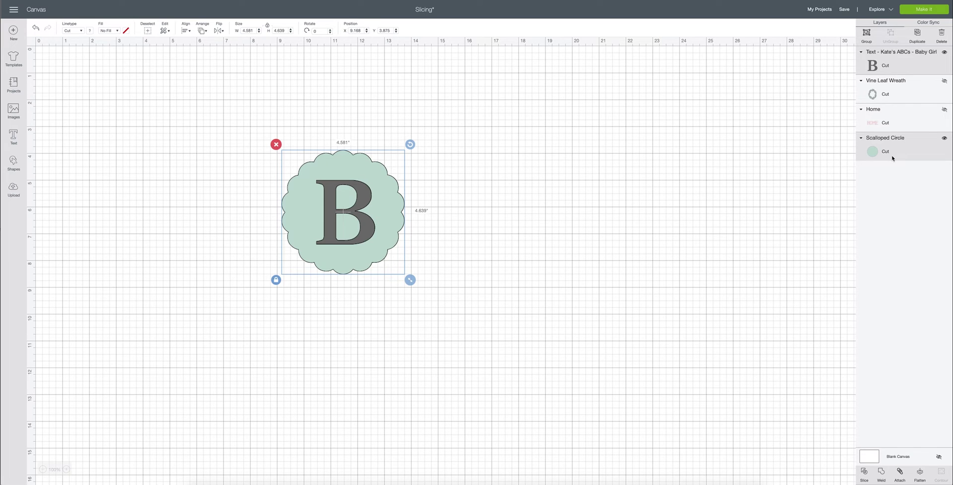
# Step: Slice the B from the circle and set the dark and mint B pieces to its right
pyautogui.click(867, 474)
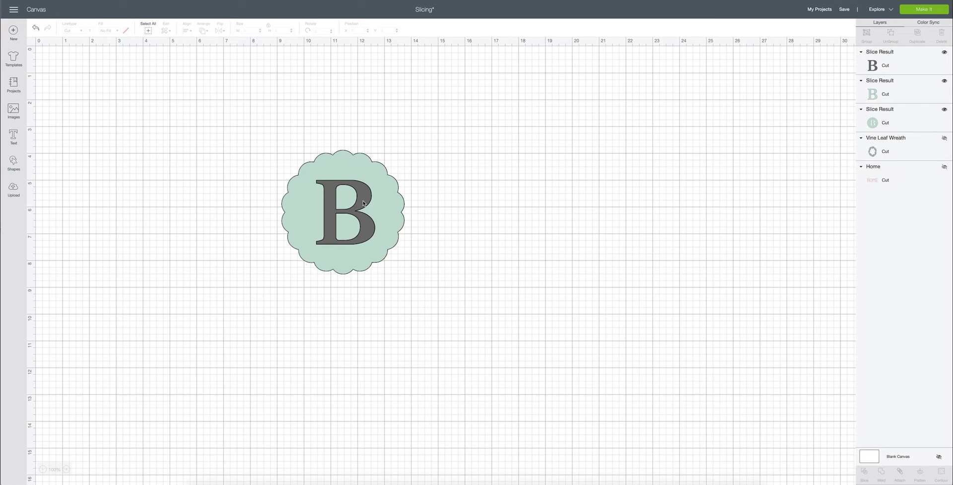
pyautogui.moveTo(365, 204); pyautogui.dragTo(443, 195)
pyautogui.moveTo(365, 197); pyautogui.dragTo(588, 201)
pyautogui.moveTo(365, 210)
pyautogui.mouseDown()
pyautogui.moveTo(360, 171)
pyautogui.moveTo(358, 196)
pyautogui.mouseUp()
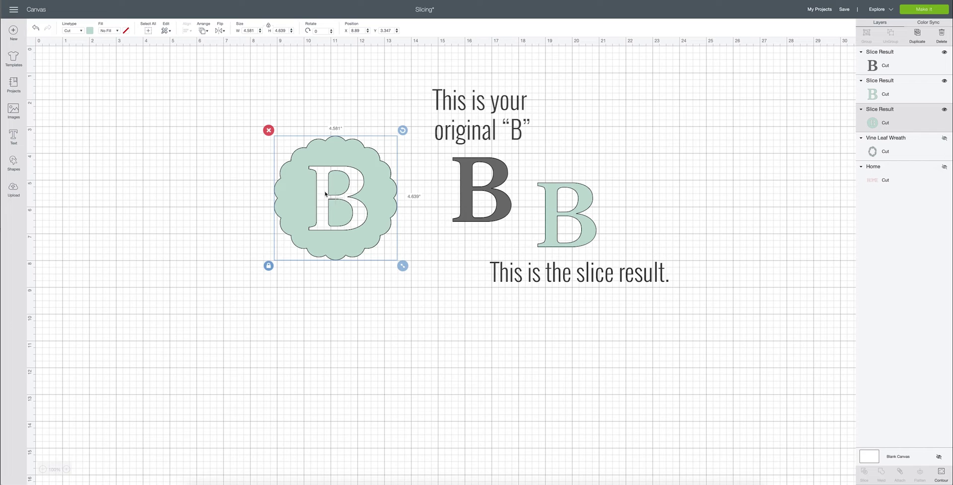
pyautogui.moveTo(380, 195); pyautogui.dragTo(385, 201)
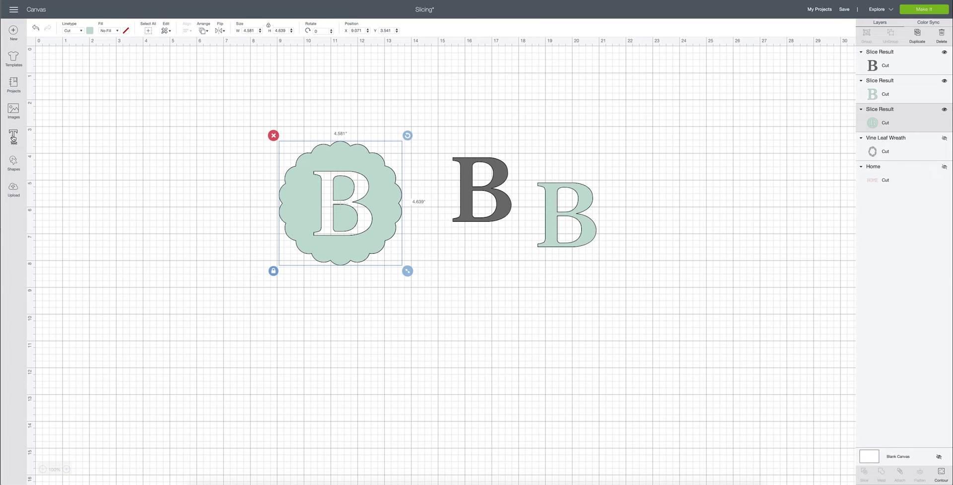
# Step: Insert a heart shape, shrink it to about 0.6 inch, and place it on the circle
pyautogui.click(14, 163)
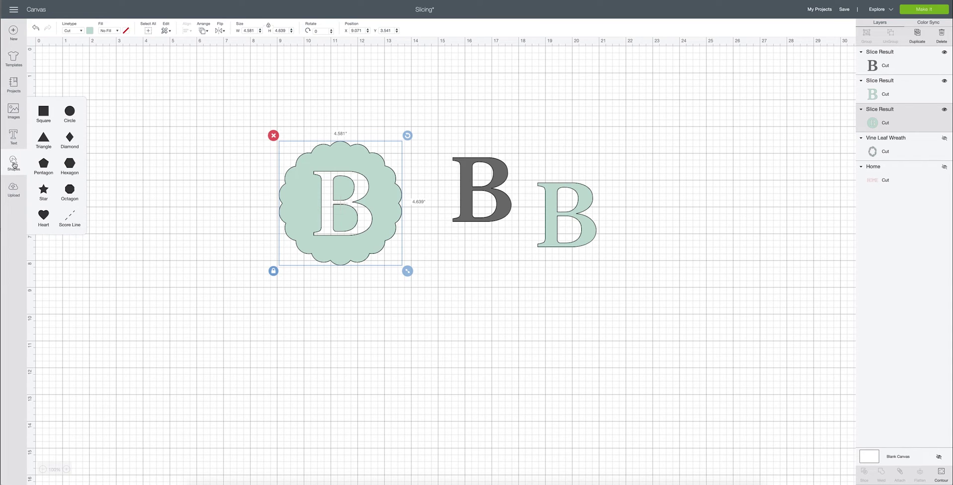
pyautogui.click(42, 219)
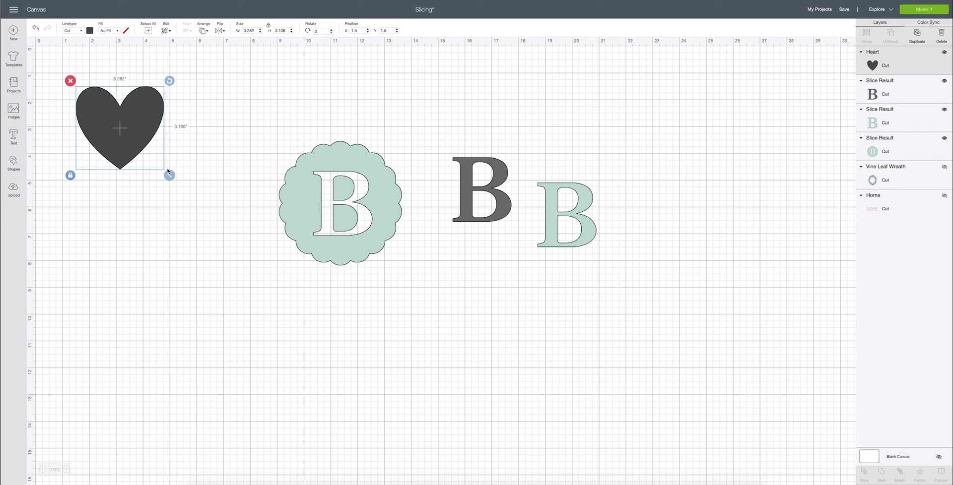
pyautogui.moveTo(167, 171); pyautogui.dragTo(385, 201)
# Step: Delete the leftover dark and mint B pieces, then select the heart with the circle
pyautogui.click(489, 175)
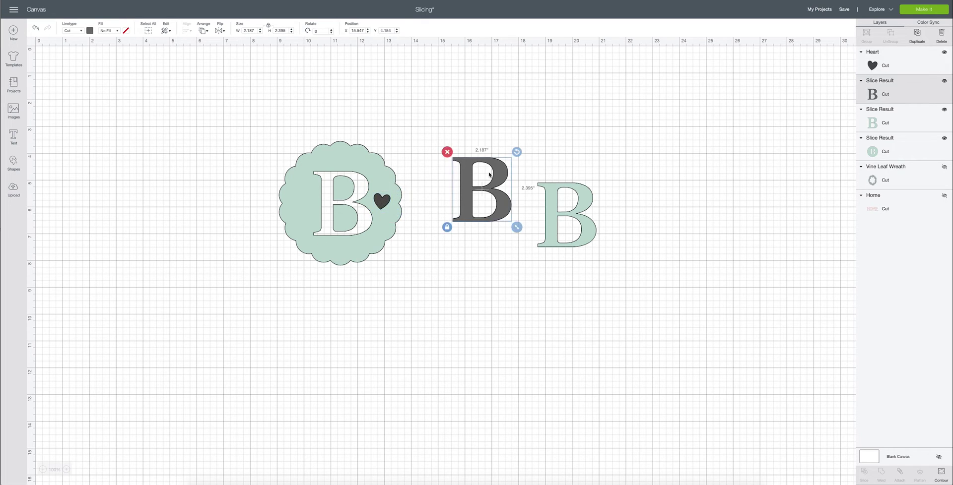
pyautogui.click(446, 152)
pyautogui.click(563, 203)
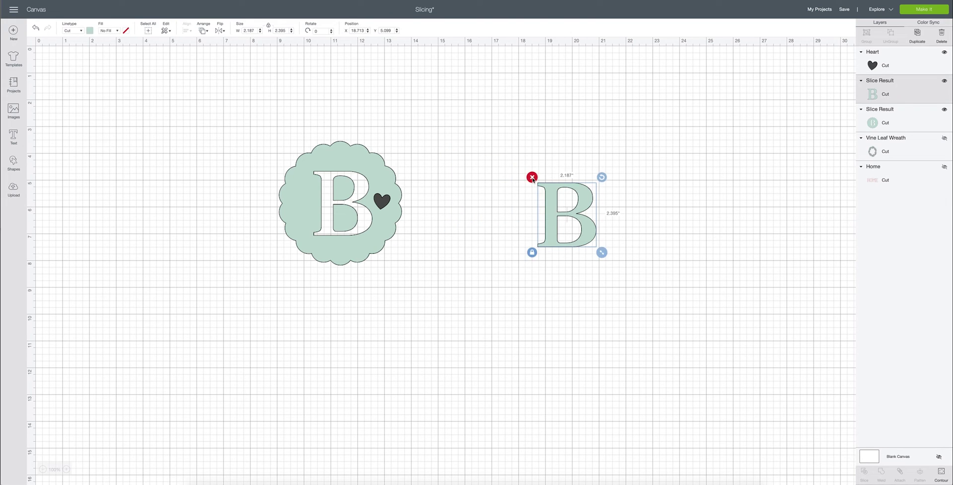
pyautogui.click(531, 177)
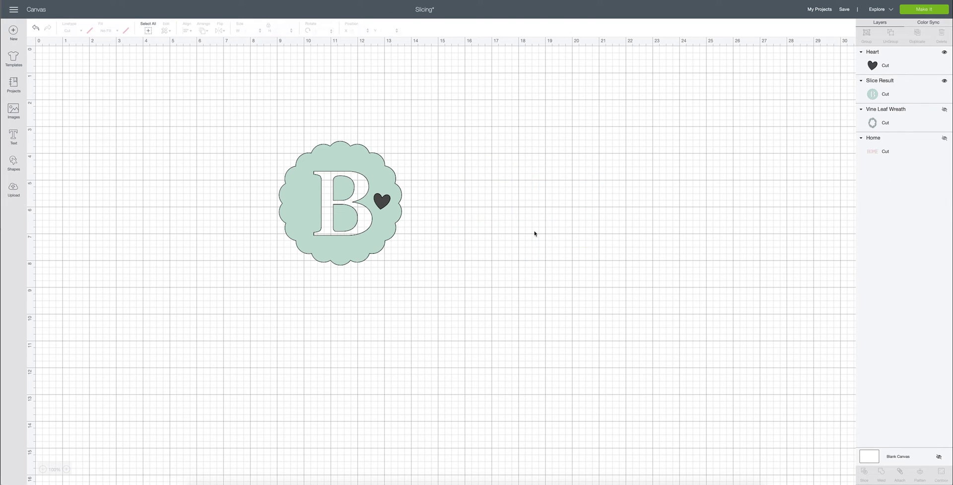
pyautogui.click(386, 207)
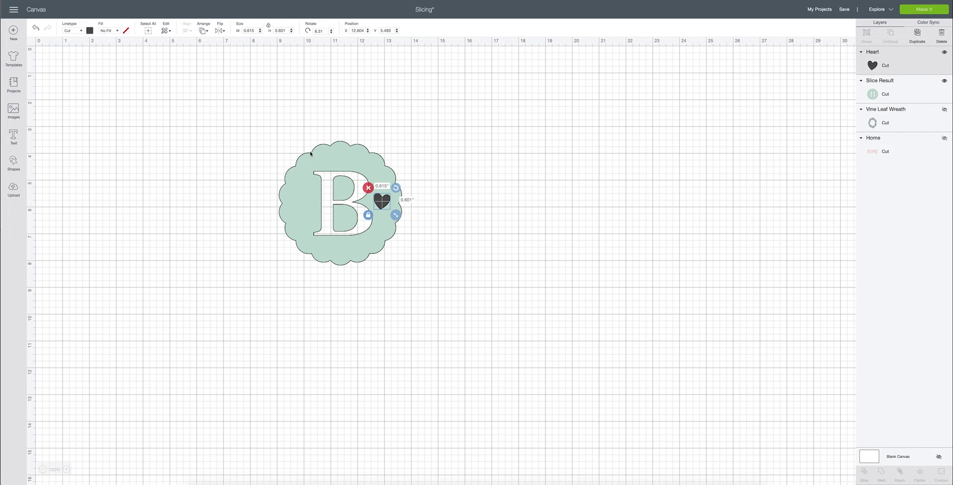
pyautogui.moveTo(255, 115); pyautogui.dragTo(441, 311)
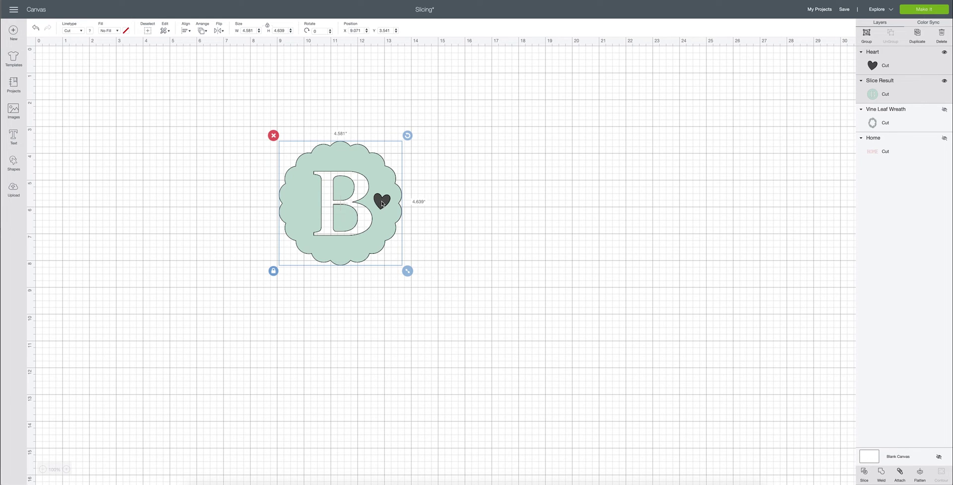
# Step: Slice the heart from the B badge, delete both leftover heart pieces, and shift the badge left
pyautogui.click(865, 474)
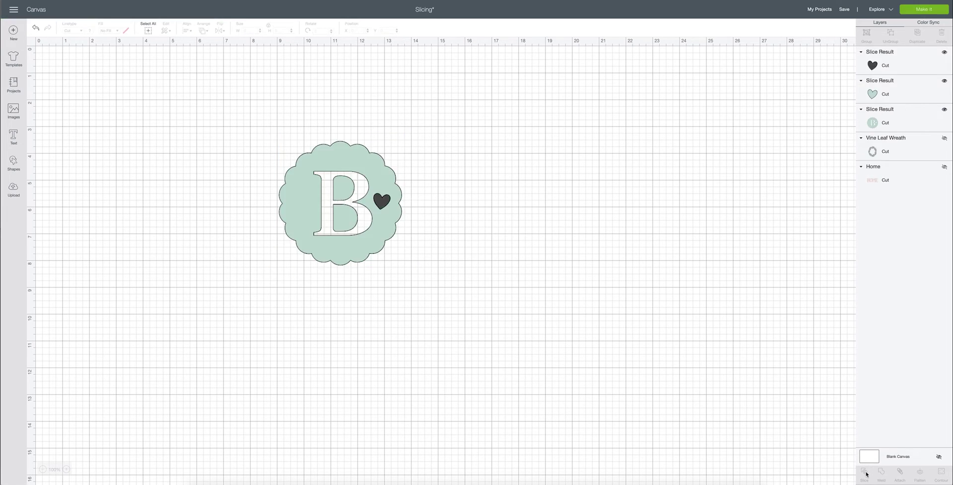
pyautogui.moveTo(378, 205); pyautogui.dragTo(454, 204)
pyautogui.click(435, 188)
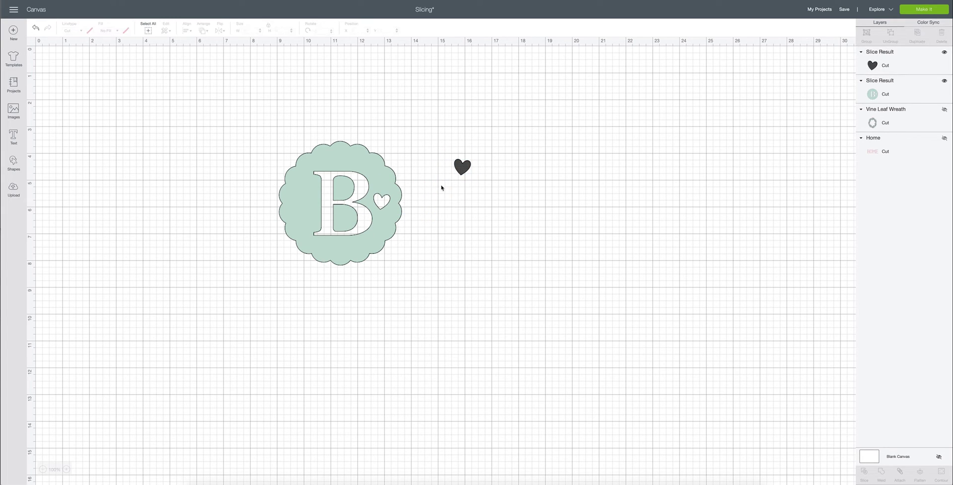
pyautogui.click(465, 170)
pyautogui.click(448, 153)
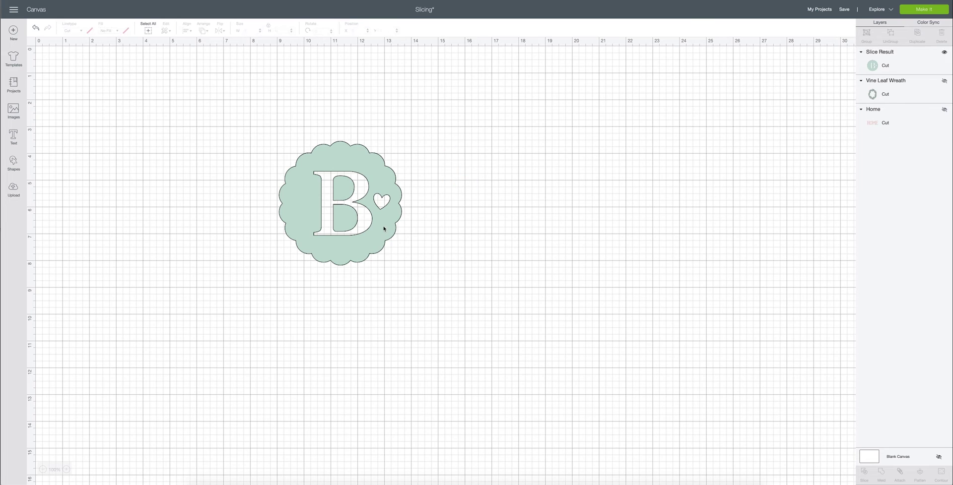
pyautogui.moveTo(384, 229); pyautogui.dragTo(357, 228)
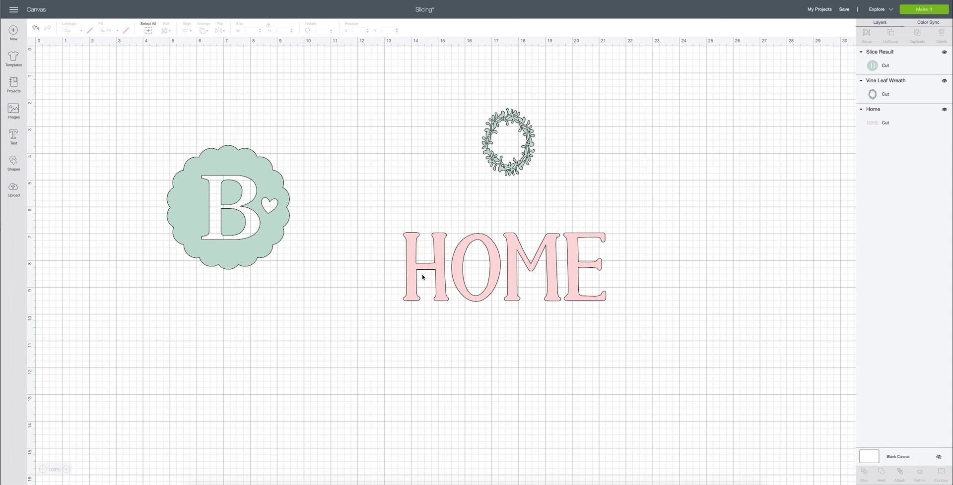
# Step: Nudge the pink HOME text a little higher and slightly right
pyautogui.moveTo(526, 276); pyautogui.dragTo(532, 261)
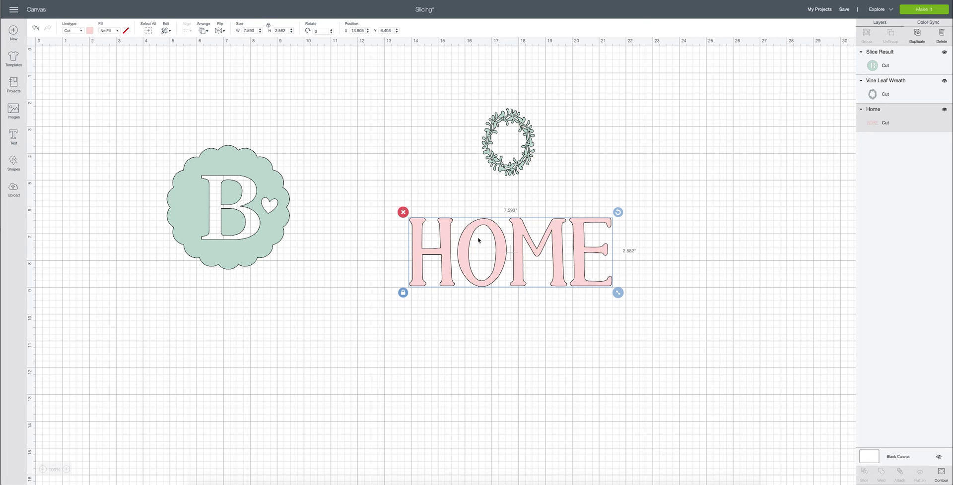
# Step: Insert a square, unlock its proportions, and stretch it into a tall rectangle over the O
pyautogui.click(13, 162)
pyautogui.click(43, 111)
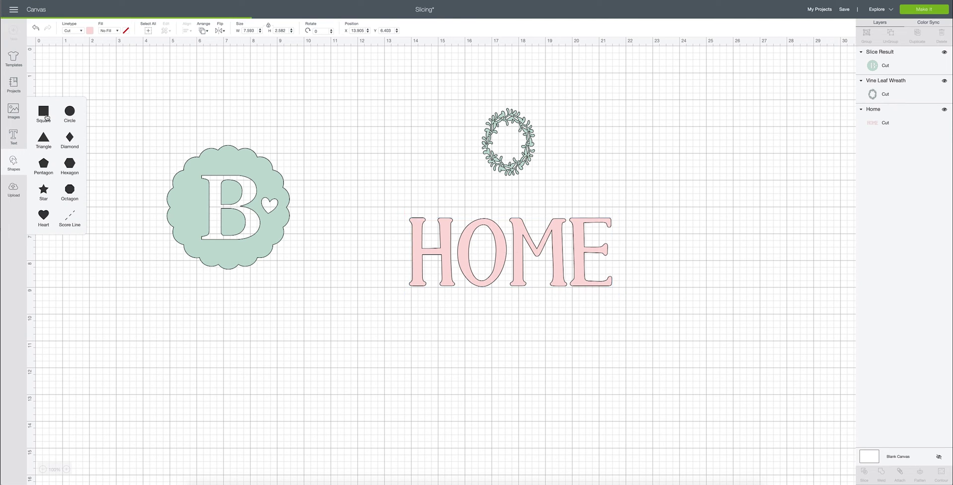
pyautogui.moveTo(104, 144); pyautogui.dragTo(494, 255)
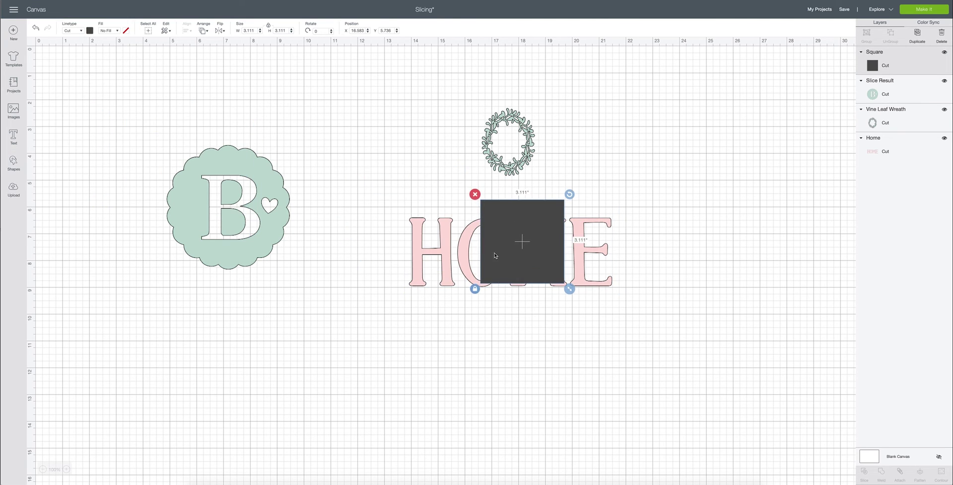
pyautogui.click(474, 289)
pyautogui.moveTo(569, 289); pyautogui.dragTo(544, 313)
pyautogui.moveTo(504, 275); pyautogui.dragTo(480, 275)
# Step: Size the rectangle to 1.917 × 3.75 in around the O and select it with HOME
pyautogui.moveTo(516, 311); pyautogui.dragTo(514, 307)
pyautogui.moveTo(469, 272); pyautogui.dragTo(514, 319)
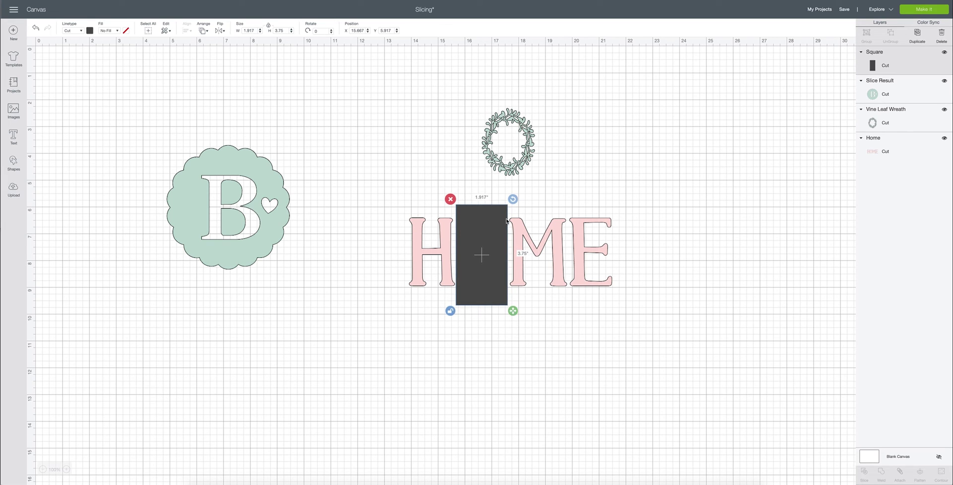
pyautogui.moveTo(470, 281); pyautogui.dragTo(471, 281)
pyautogui.click(587, 305)
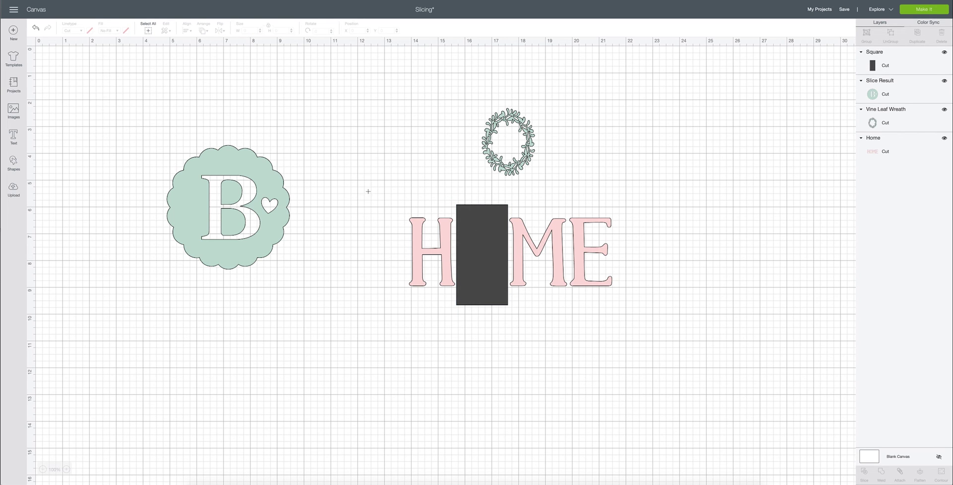
pyautogui.moveTo(368, 192); pyautogui.dragTo(671, 318)
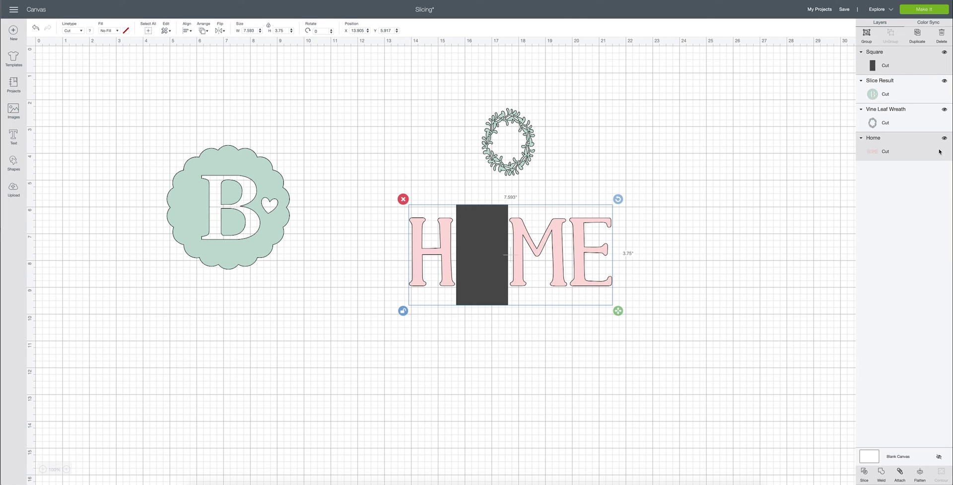
# Step: Slice HOME with the rectangle, drag the O pieces and rectangle aside, and delete them
pyautogui.click(864, 473)
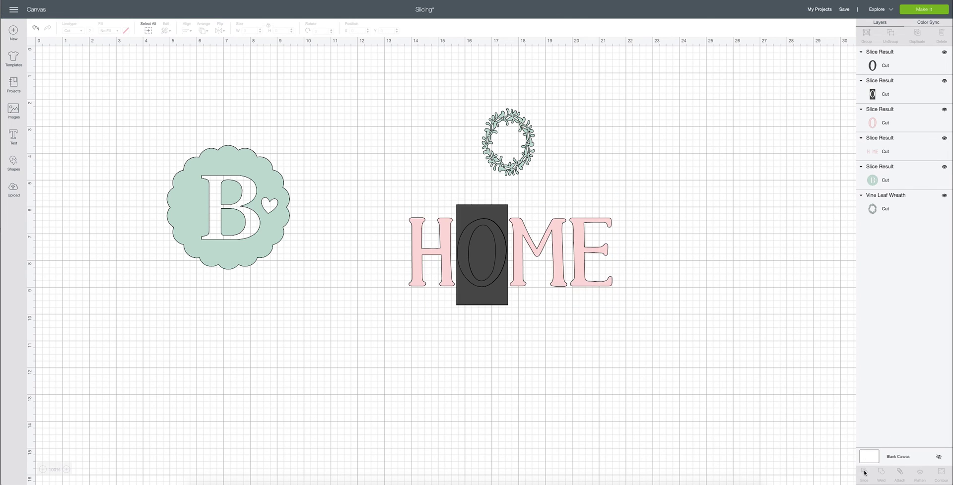
pyautogui.moveTo(491, 246); pyautogui.dragTo(759, 245)
pyautogui.moveTo(491, 245); pyautogui.dragTo(722, 245)
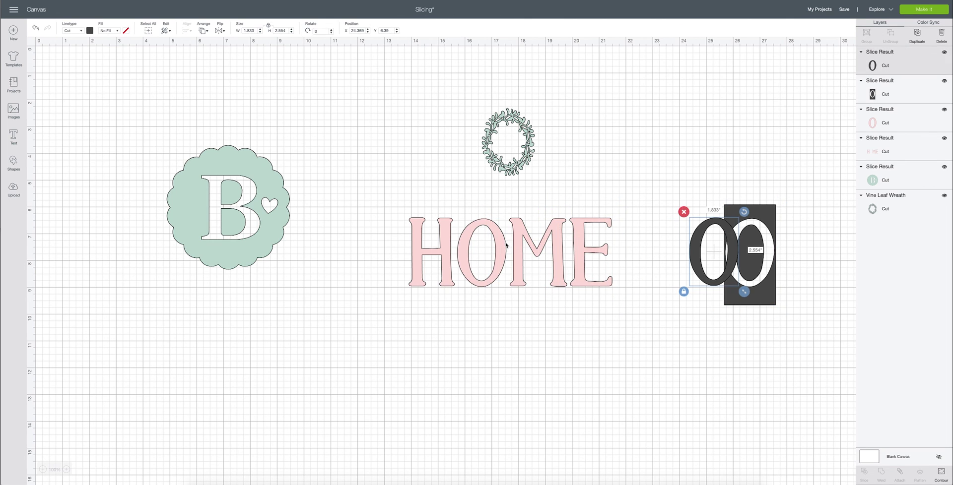
pyautogui.moveTo(489, 244); pyautogui.dragTo(716, 207)
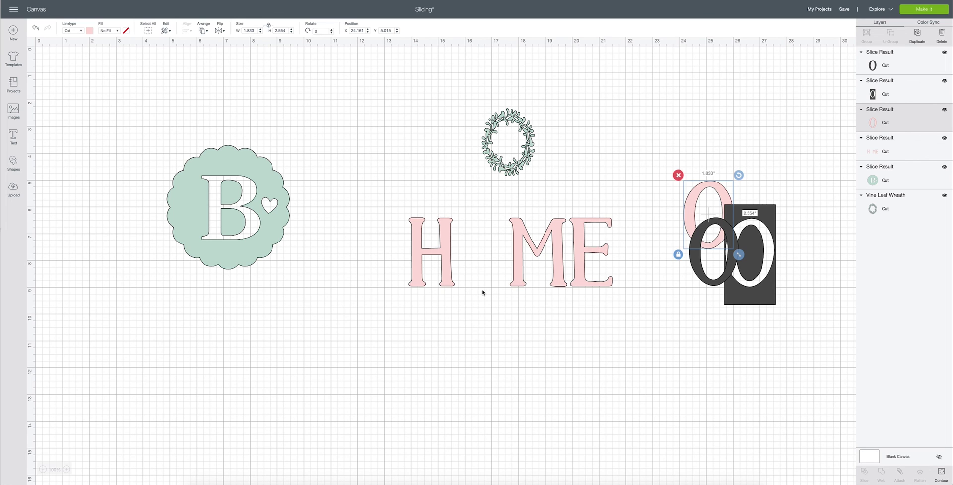
pyautogui.moveTo(666, 148); pyautogui.dragTo(787, 325)
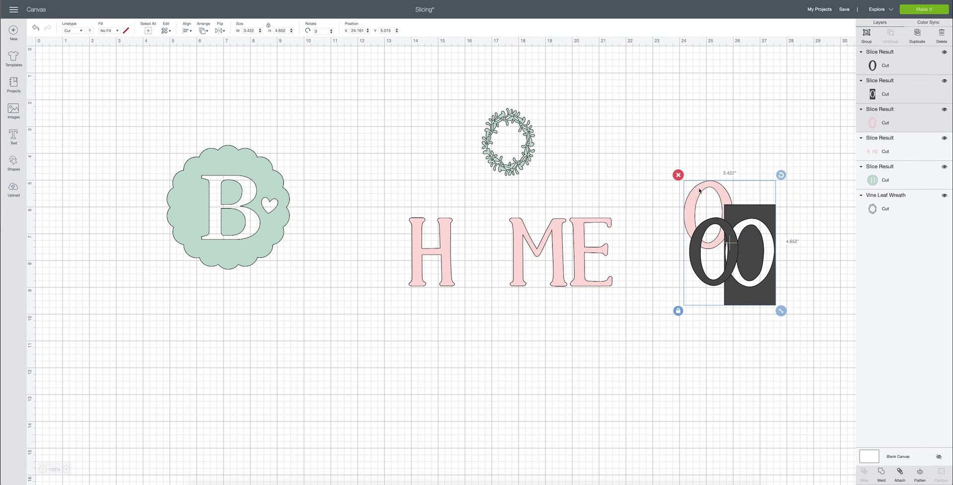
pyautogui.click(678, 174)
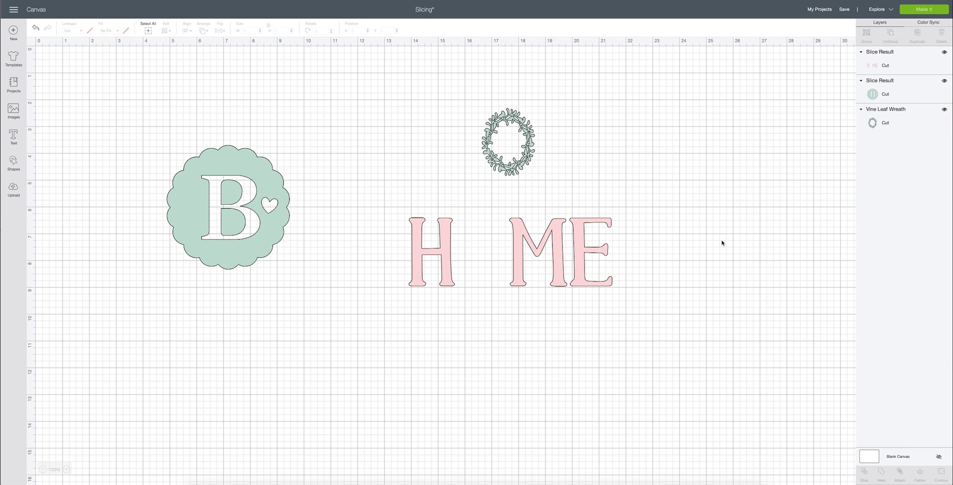
# Step: Drop the vine wreath into HOME's gap as its O and nudge the B badge slightly right
pyautogui.moveTo(529, 137); pyautogui.dragTo(504, 247)
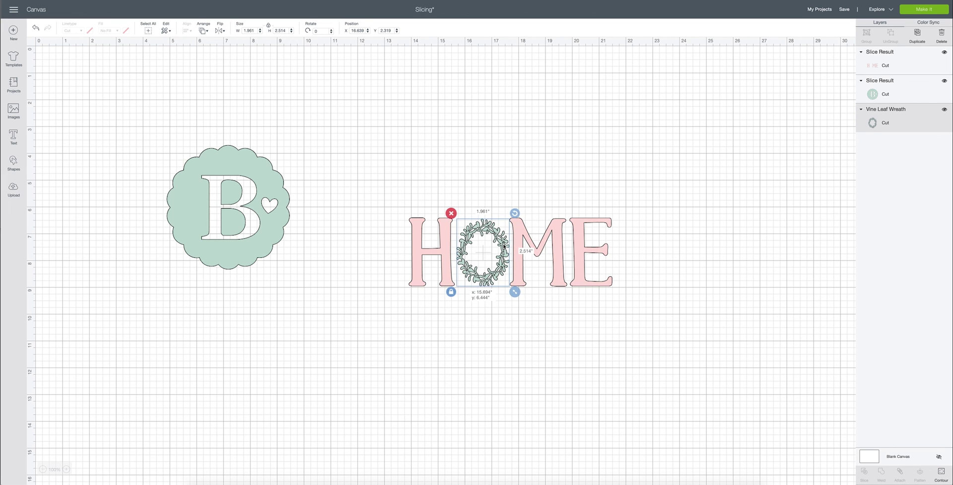
pyautogui.click(754, 213)
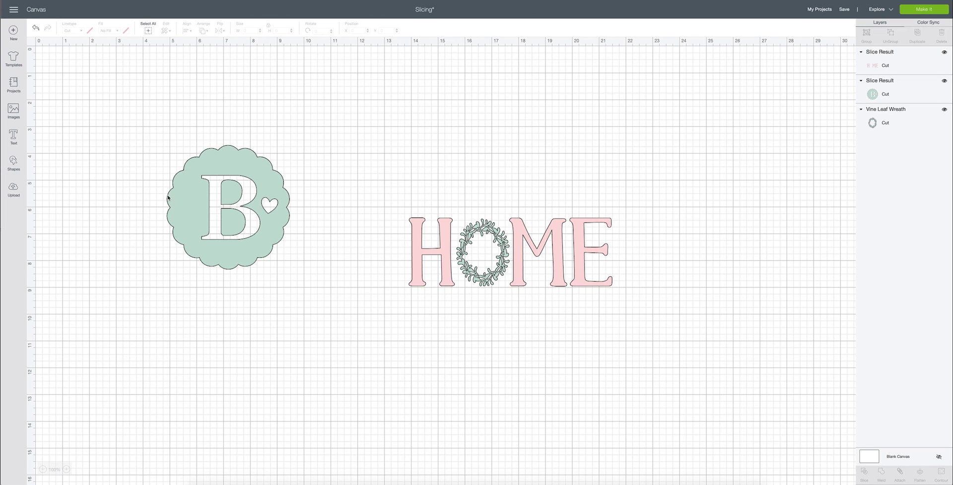
pyautogui.moveTo(191, 212); pyautogui.dragTo(217, 209)
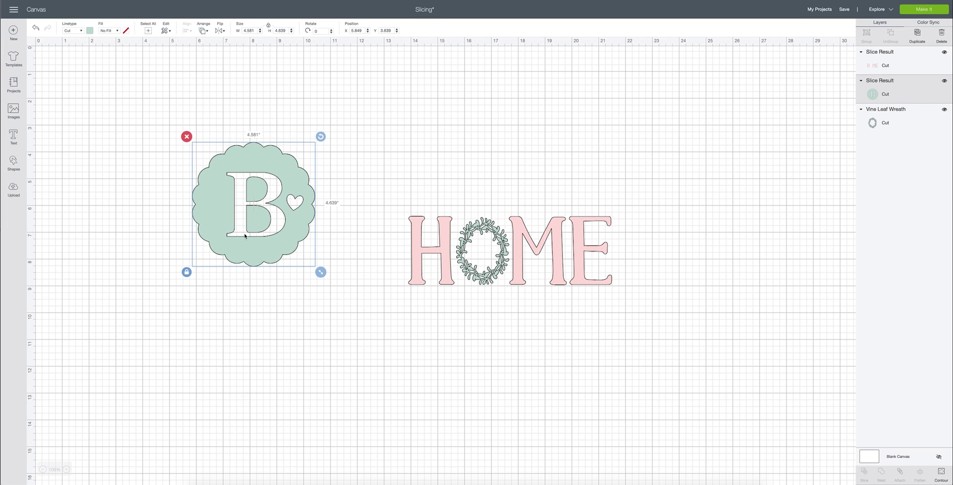
pyautogui.scroll(-1, 267, 235)
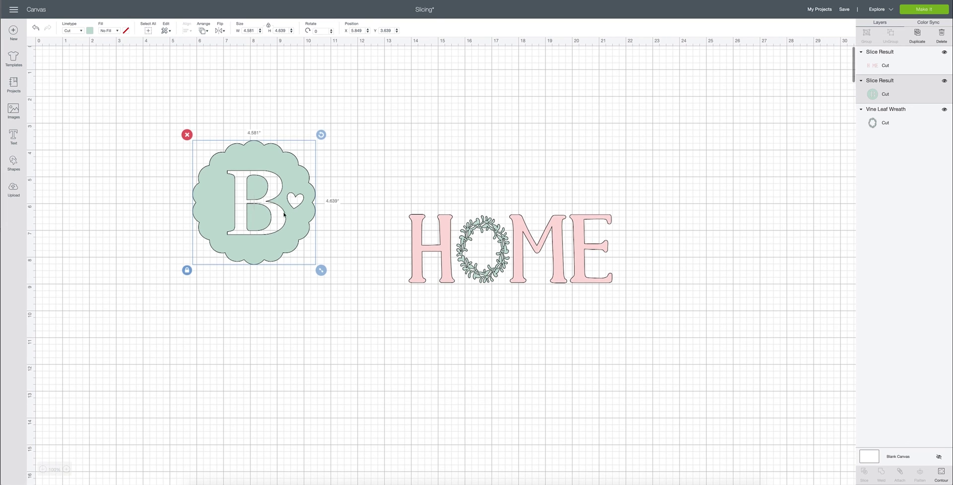
pyautogui.click(523, 197)
pyautogui.scroll(1, 521, 193)
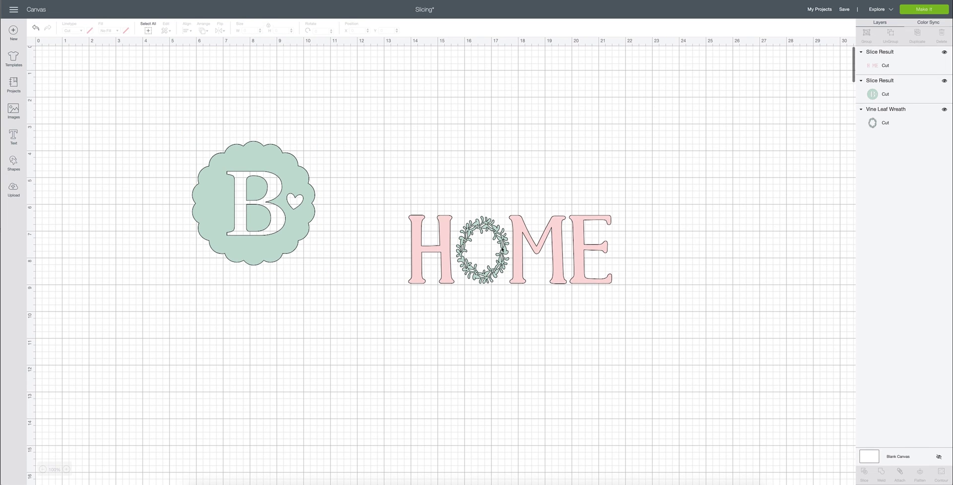
pyautogui.click(500, 251)
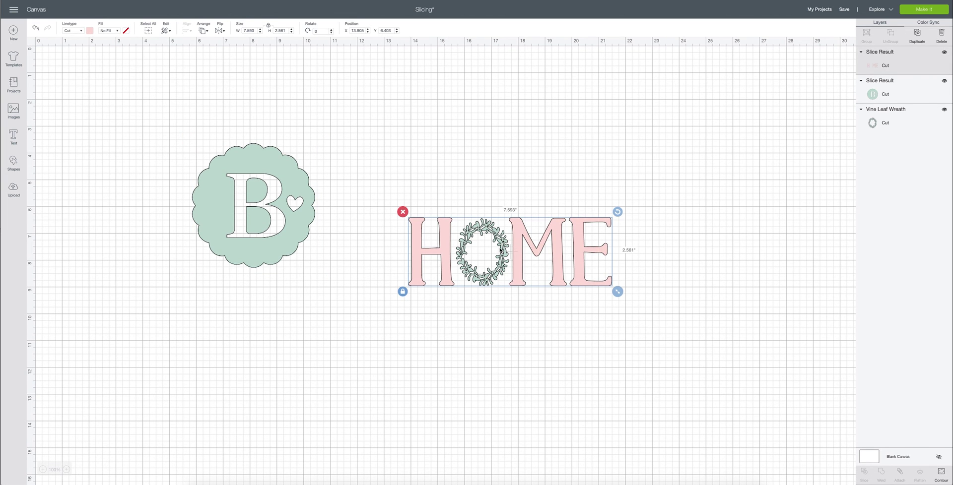
pyautogui.click(674, 226)
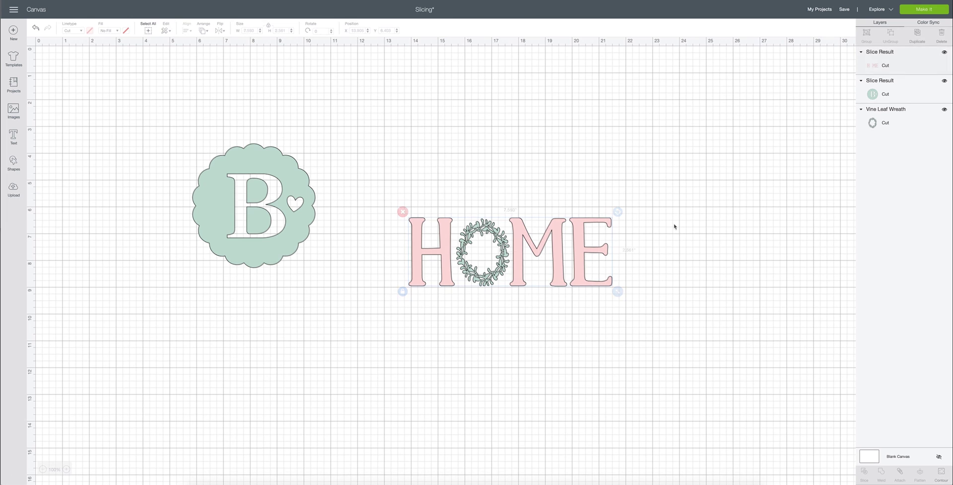